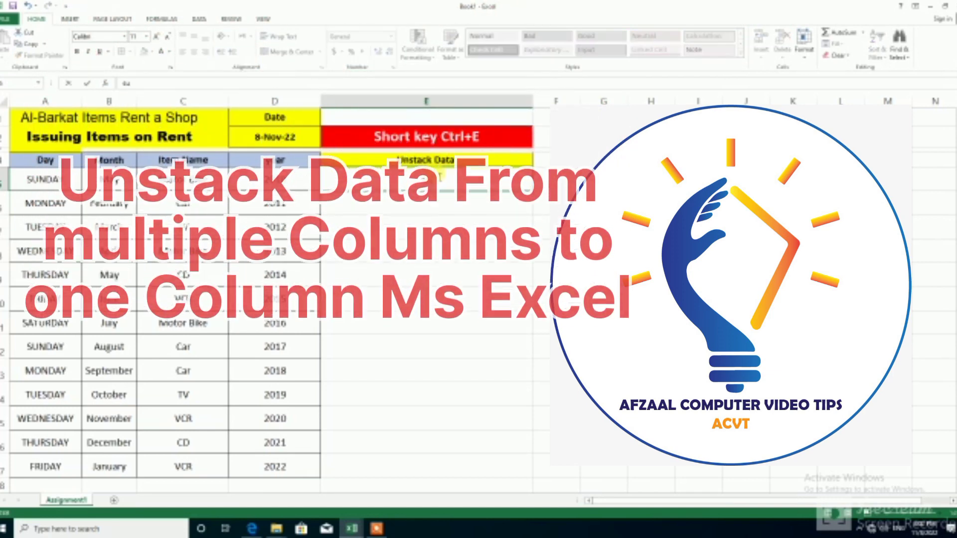
Step: Enter Sunday,May,Motor Bike,2010 as the first Unstack Data entry in E5
type("sunday")
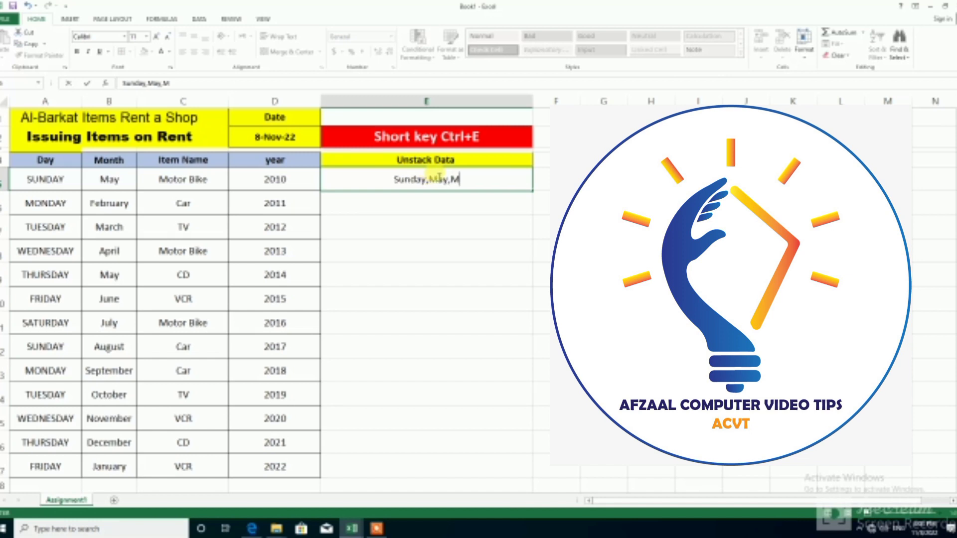
type("or ")
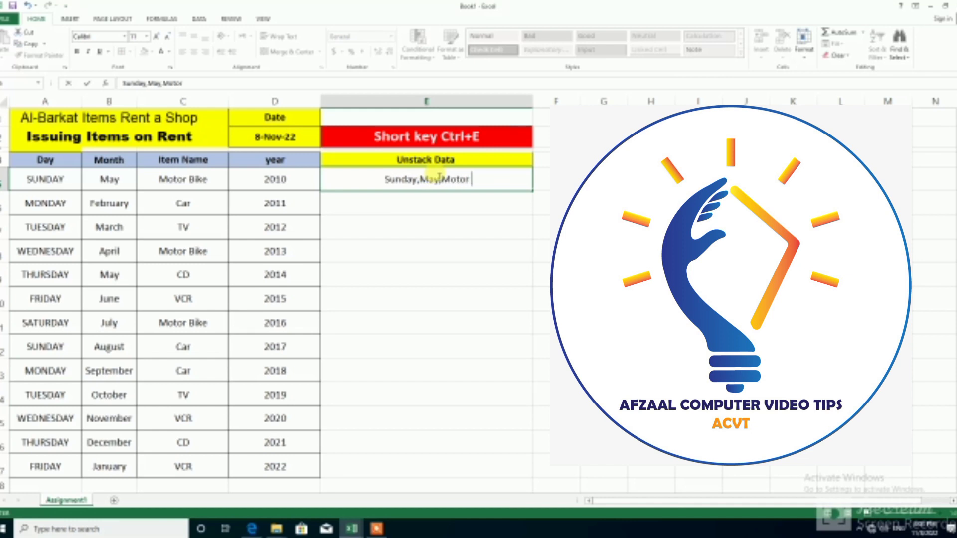
type("Bike")
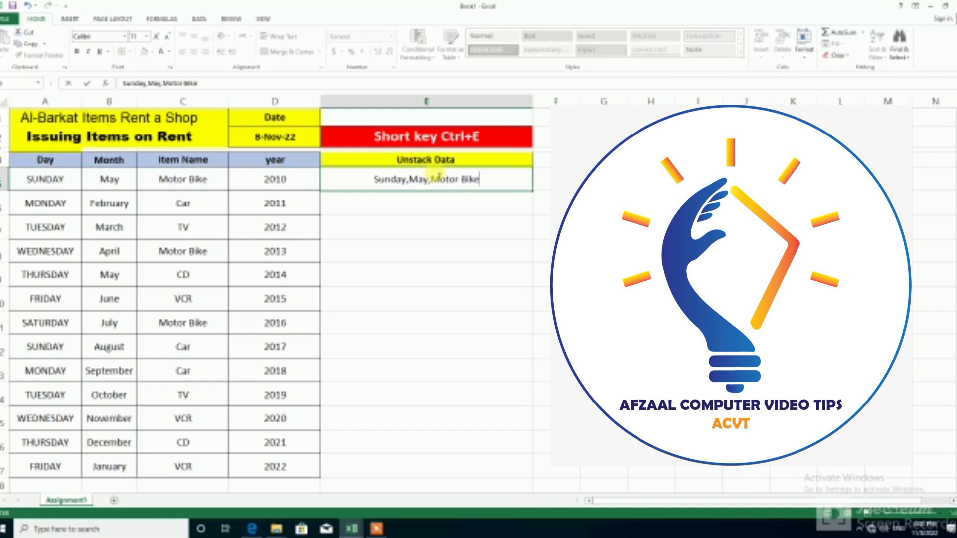
type(",")
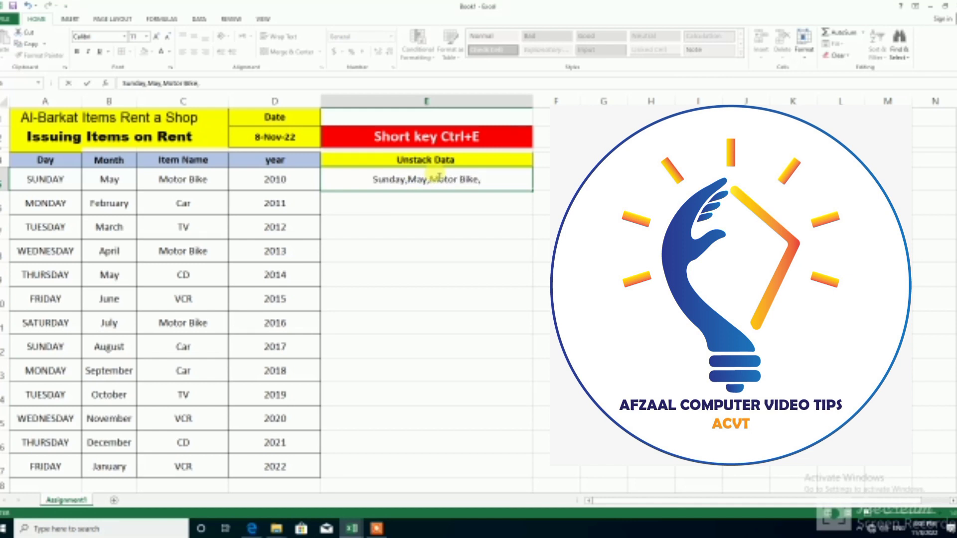
type("2010")
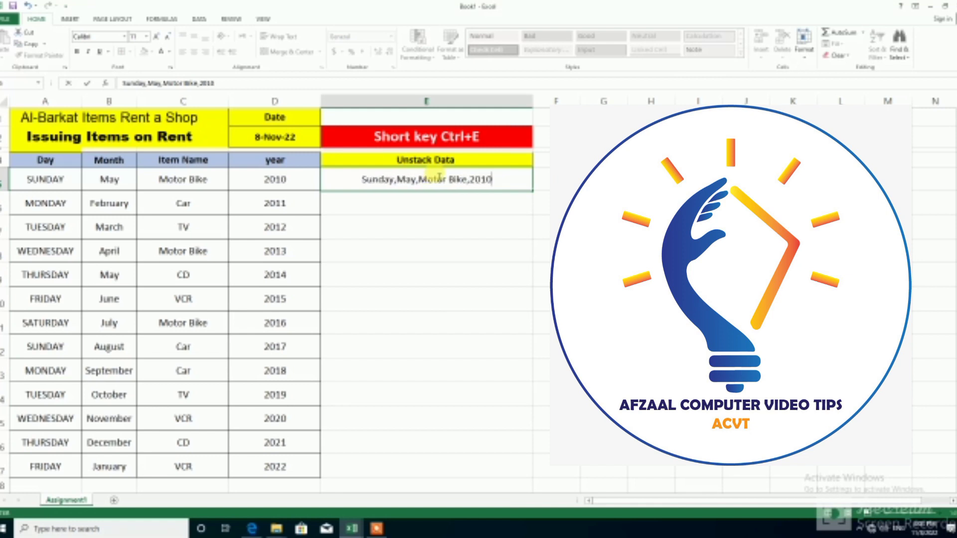
Step: Flash Fill E5:E17 so each row gets its combined day, month, item and year
left_click(546, 204)
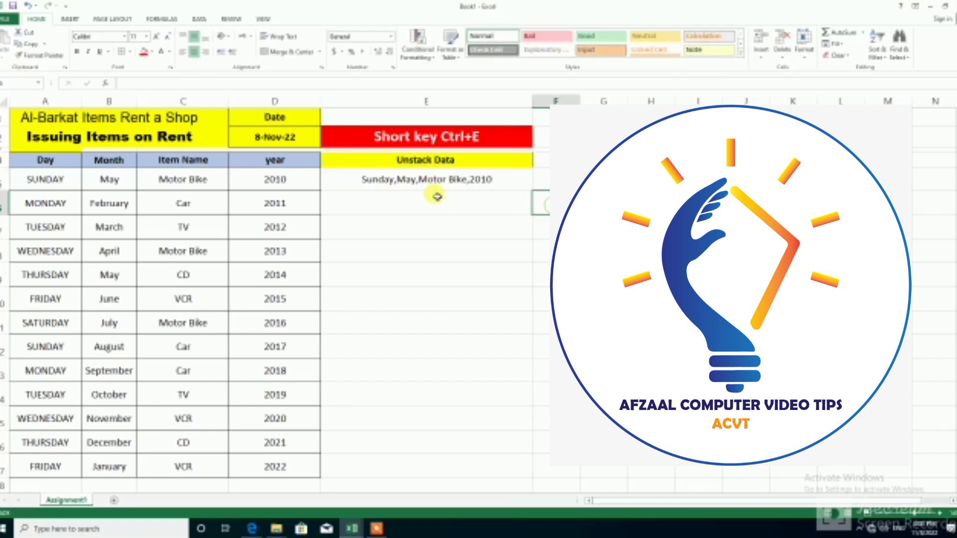
left_click_drag(407, 180, 395, 469)
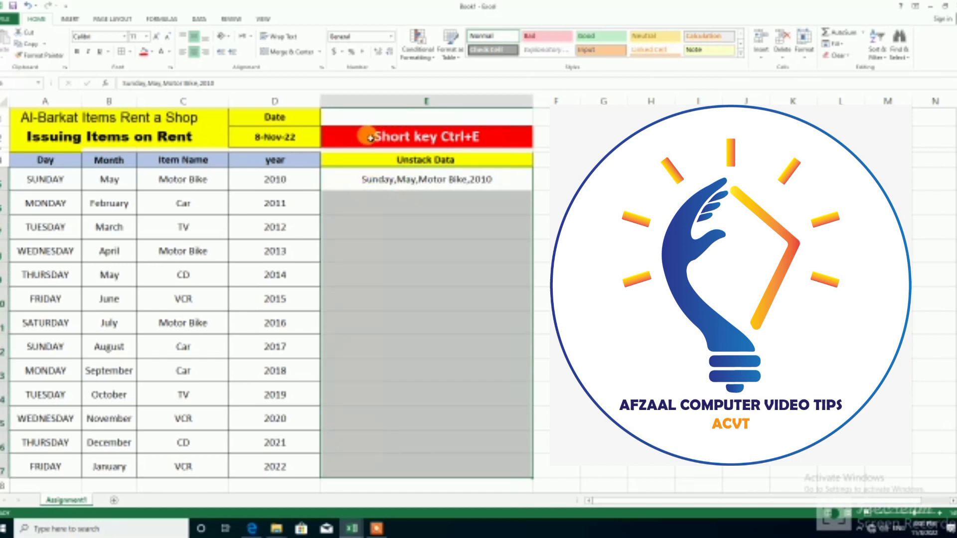
key("ctrl+e")
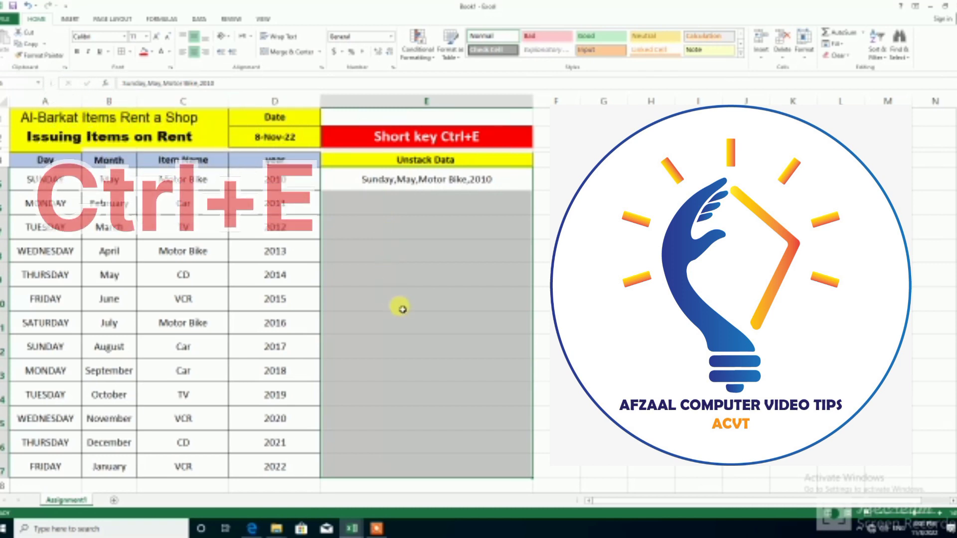
key("ctrl+e")
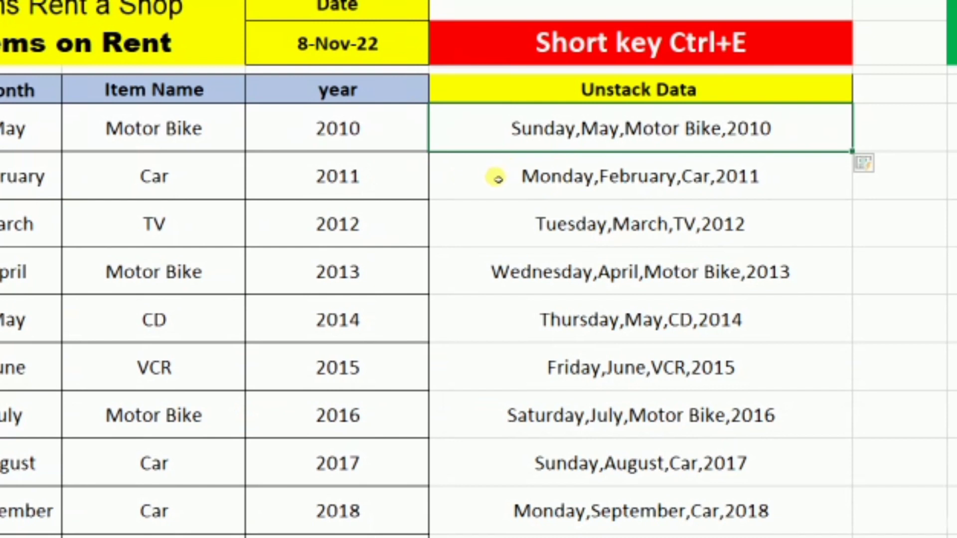
Step: Remove the year from the first entry so the column refills without years
key("F2")
key("BackSpace")
key("BackSpace")
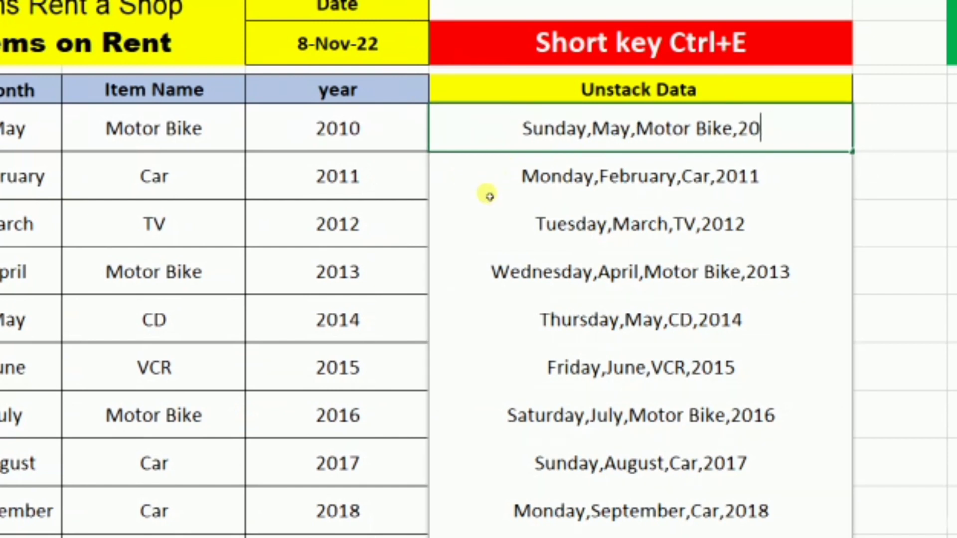
key("BackSpace")
key("BackSpace")
key("BackSpace")
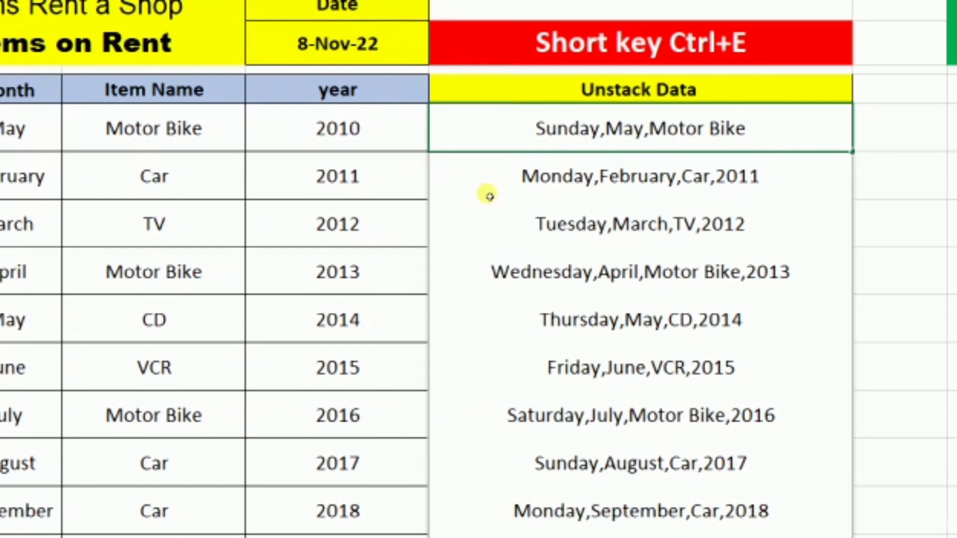
key("Return")
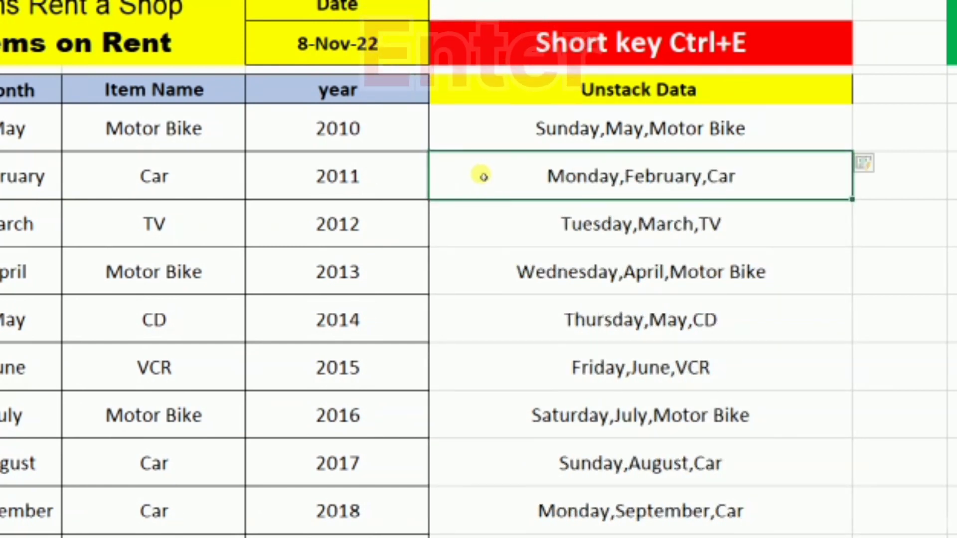
Step: Remove the item name from the first entry so every row shows only day and month
key("Up")
key("F2")
key("BackSpace")
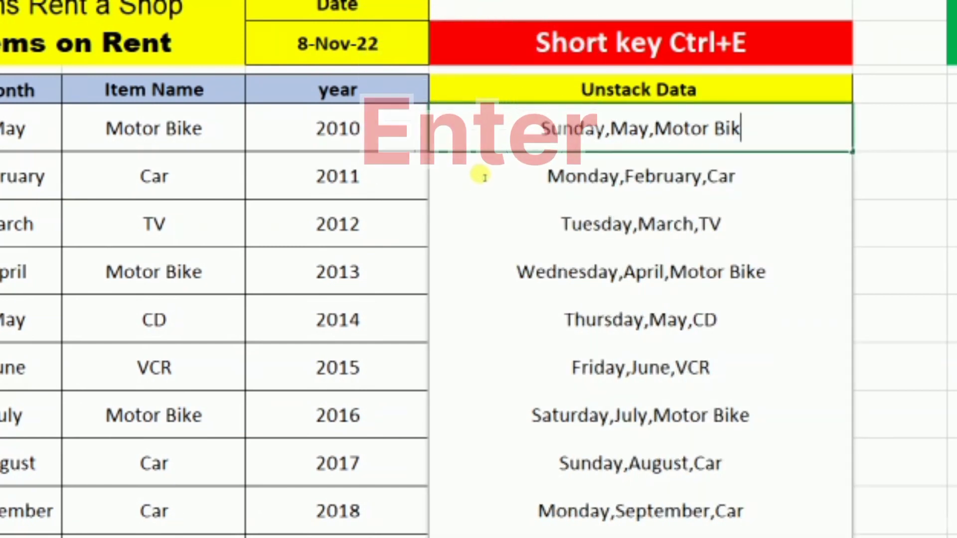
key("BackSpace")
key("BackSpace")
key("BackSpace")
key("BackSpace")
key("BackSpace")
key("BackSpace")
key("BackSpace")
key("BackSpace")
key("BackSpace")
key("BackSpace")
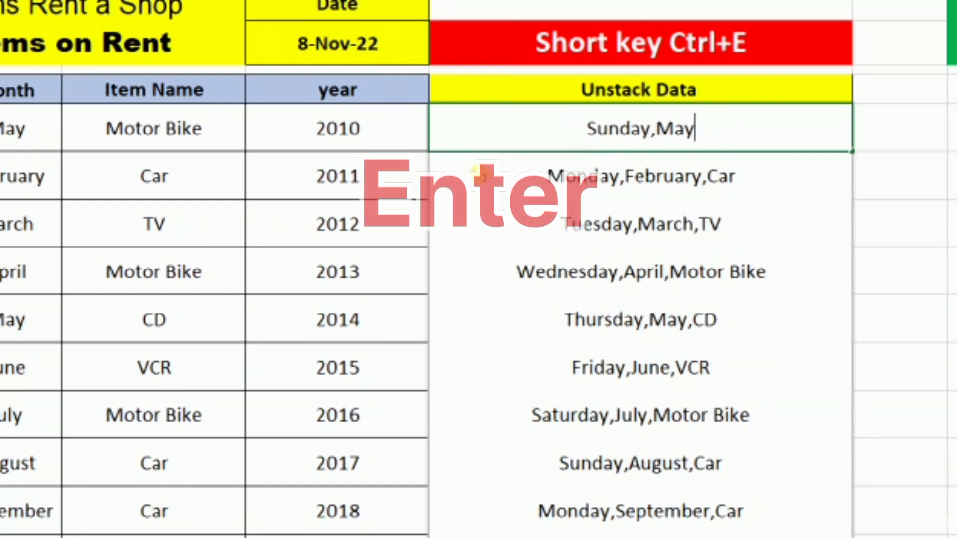
key("Return")
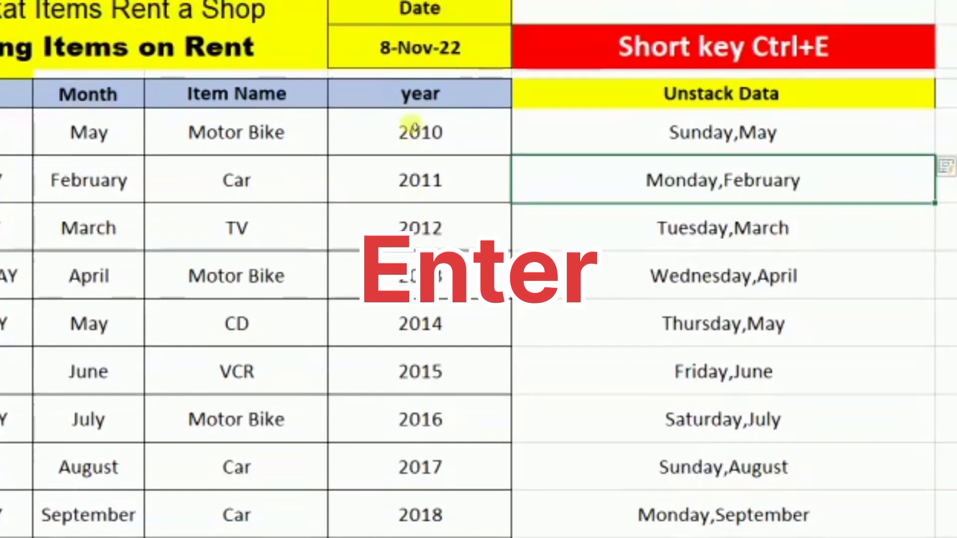
Step: Edit the first entry down to 'Sunday' so the column refills with day names only
key("Up")
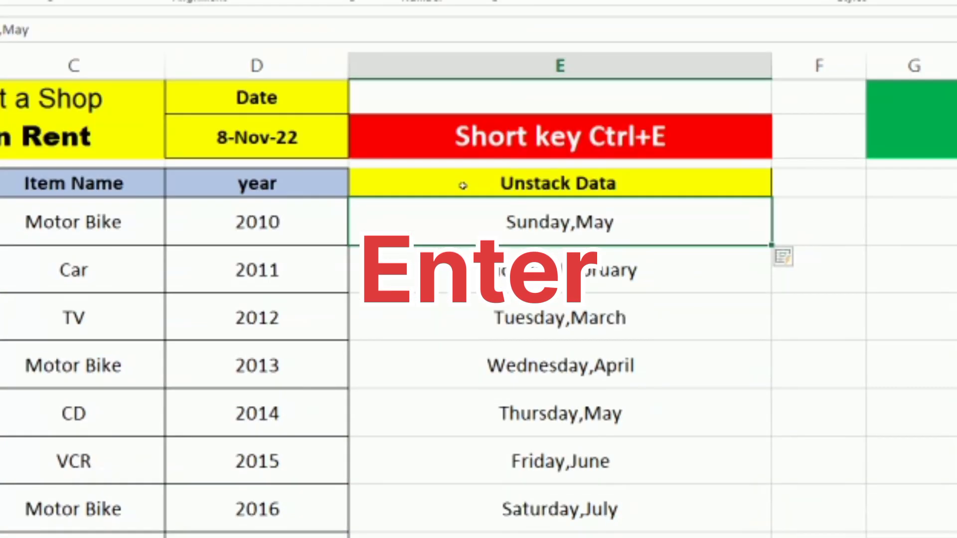
key("F2")
key("BackSpace")
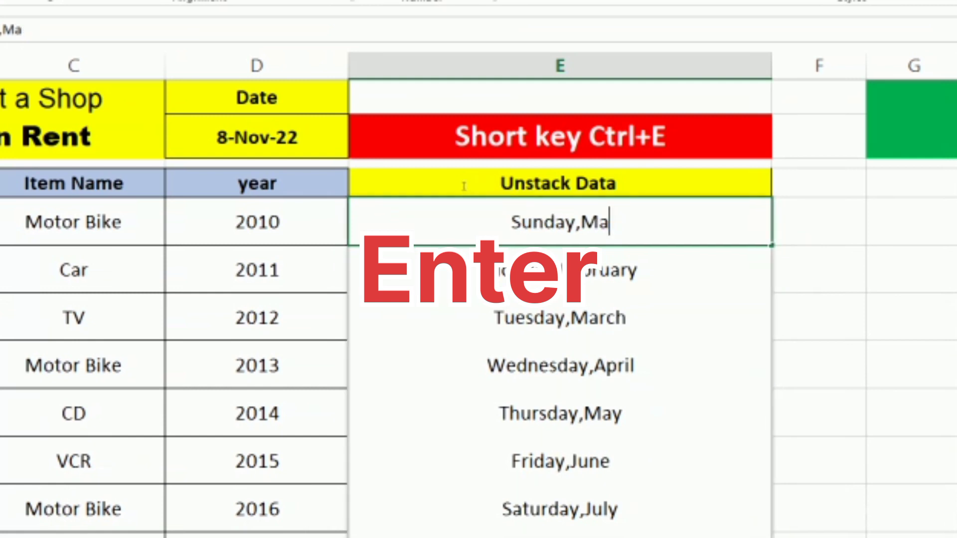
key("BackSpace")
key("BackSpace")
key("BackSpace")
key("Return")
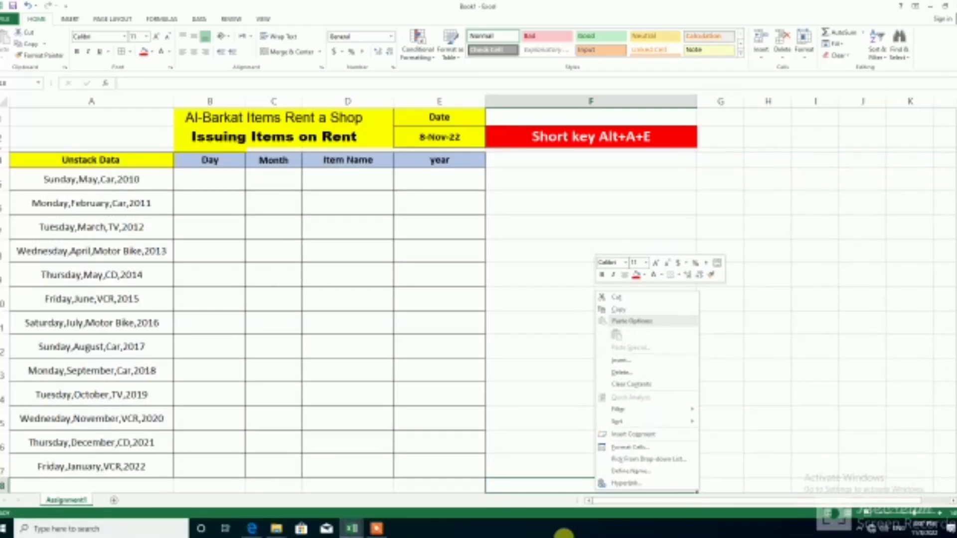
key("Escape")
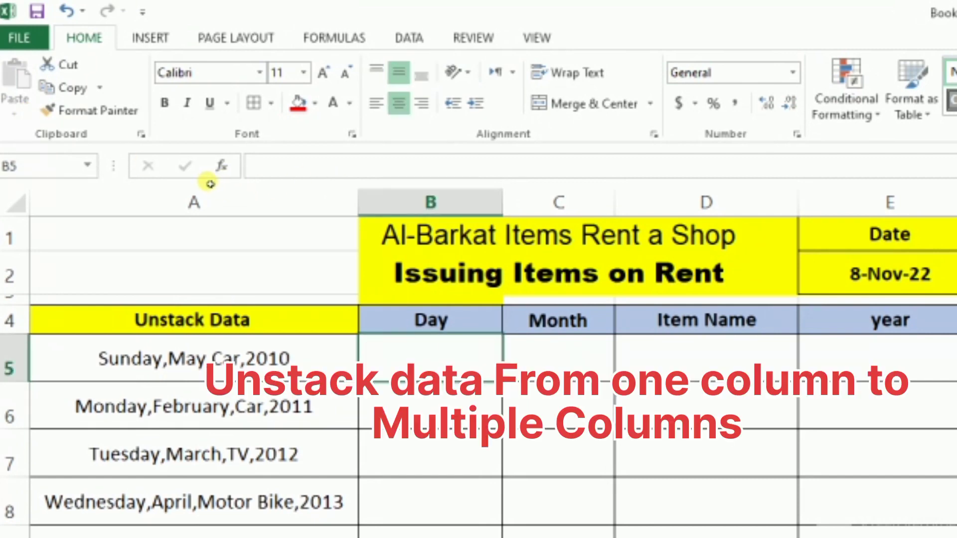
type("Sunday")
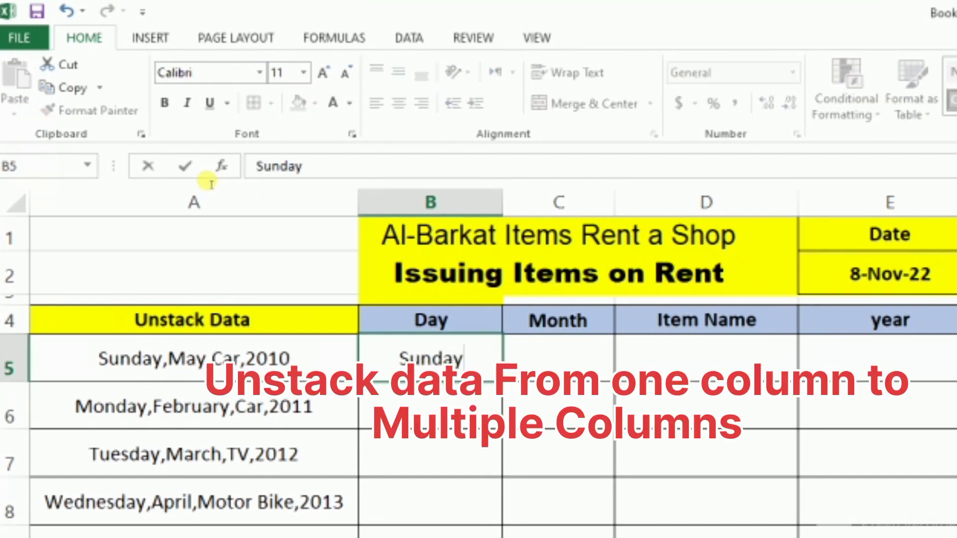
key("Tab")
type("ma")
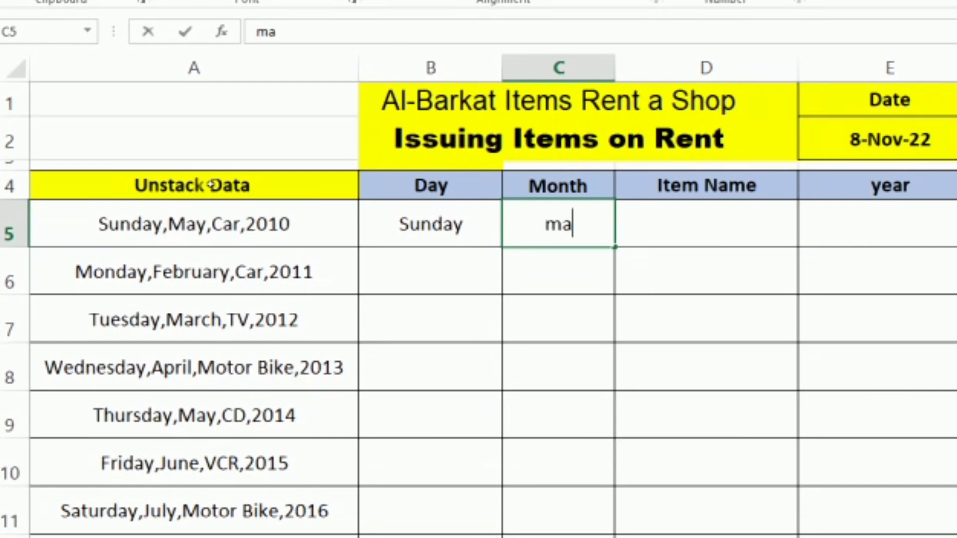
type("y")
key("Tab")
type("car")
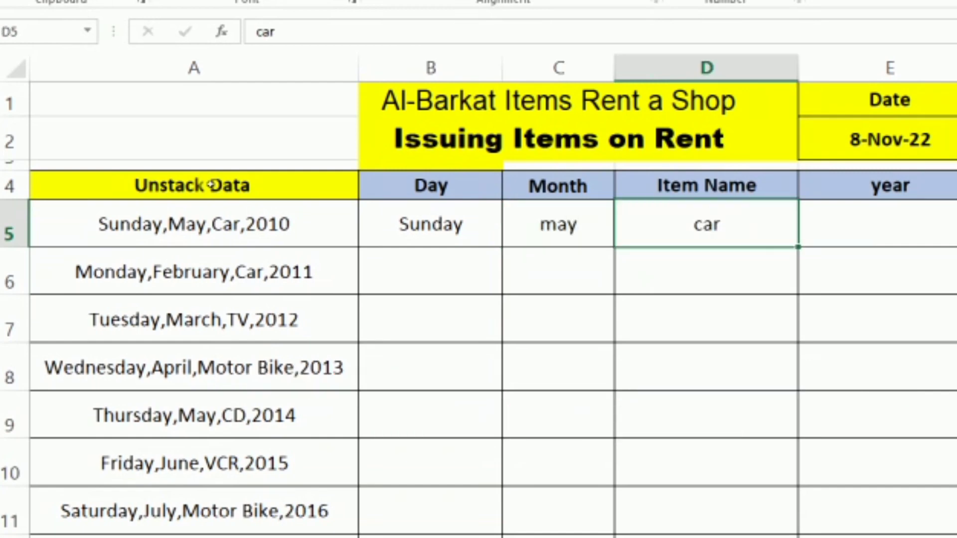
key("Tab")
type("2")
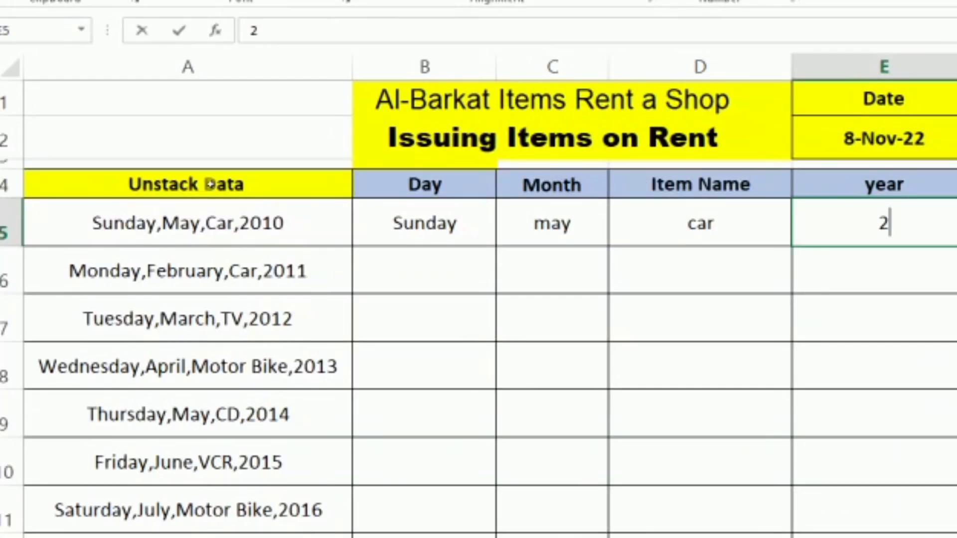
type("010")
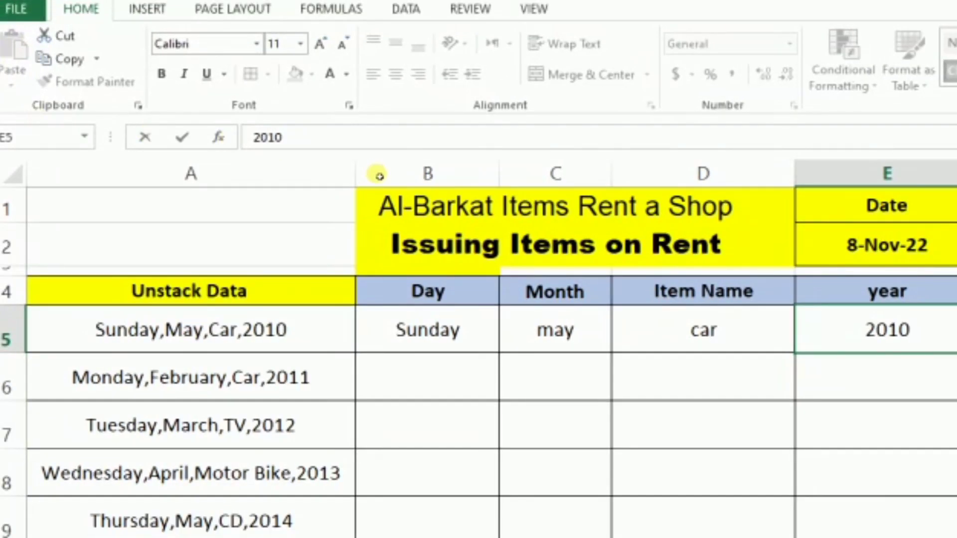
key("Return")
key("Up")
key("shift+Left")
key("shift+Left")
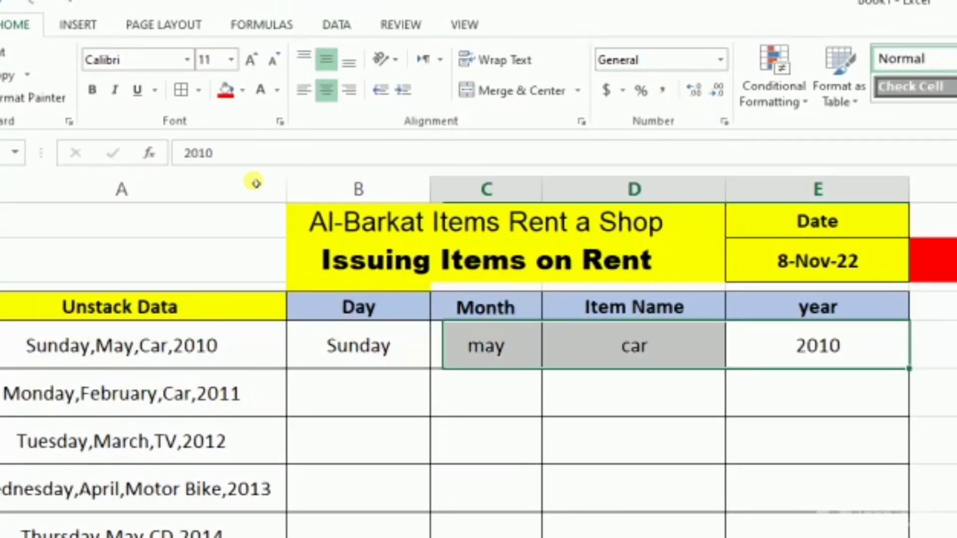
key("shift+Left")
key("Delete")
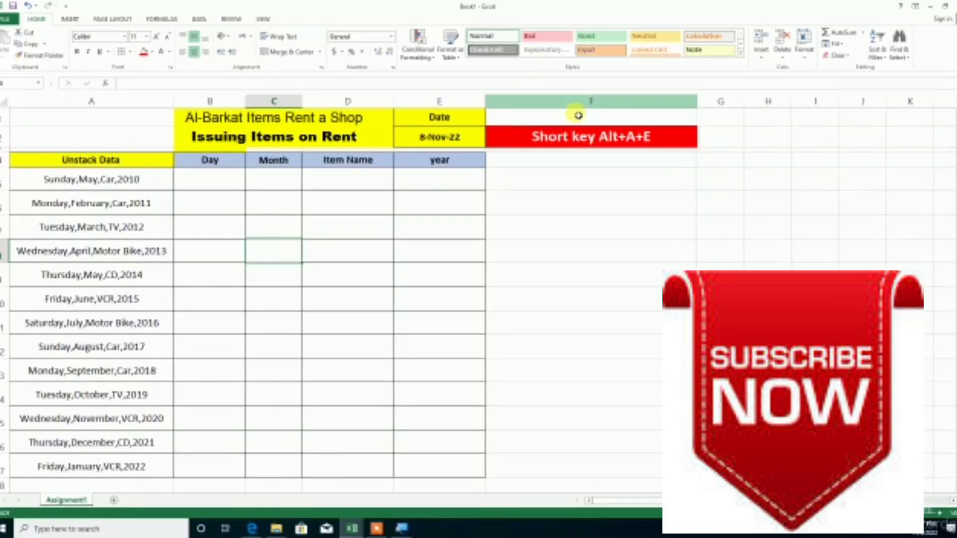
Step: Select the Unstack Data entries A5:A17 and launch Text to Columns
left_click(206, 181)
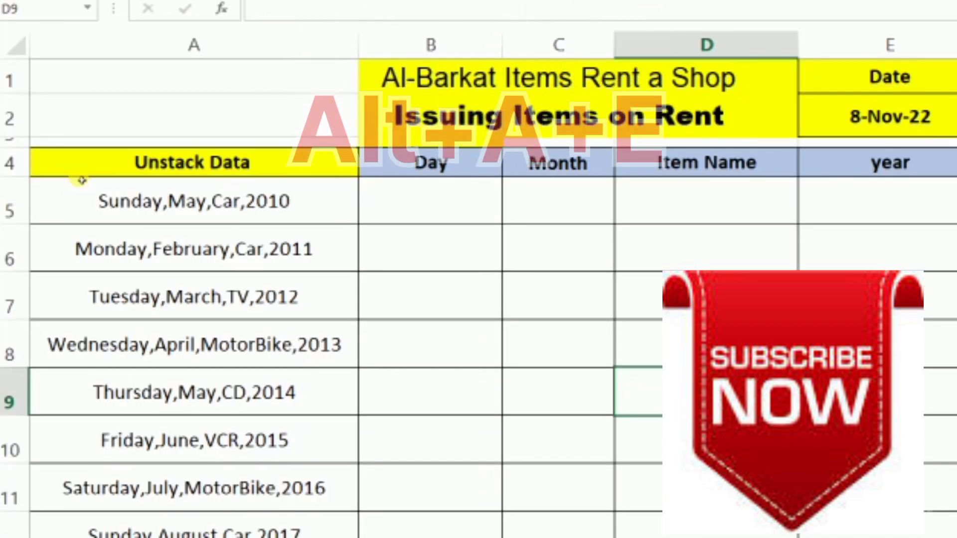
left_click_drag(80, 179, 89, 471)
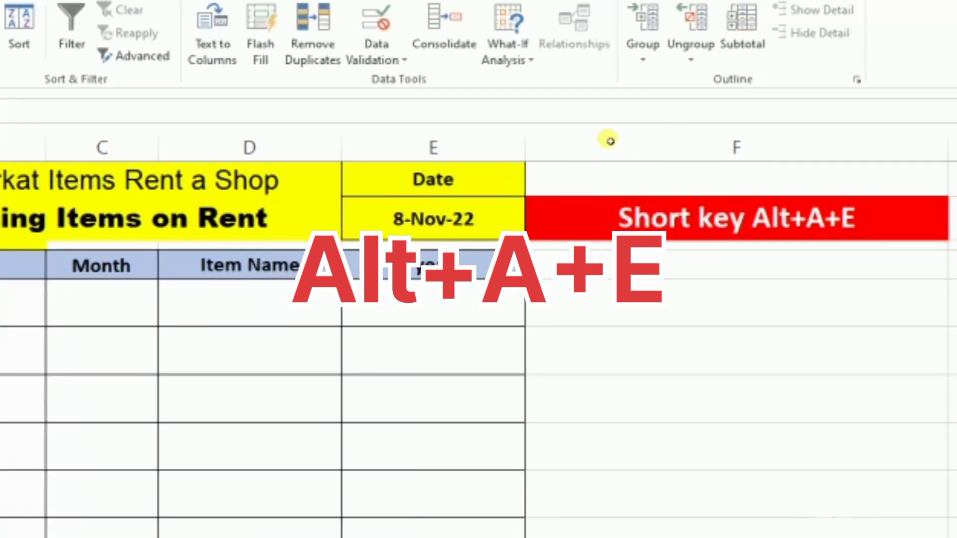
key("alt+a")
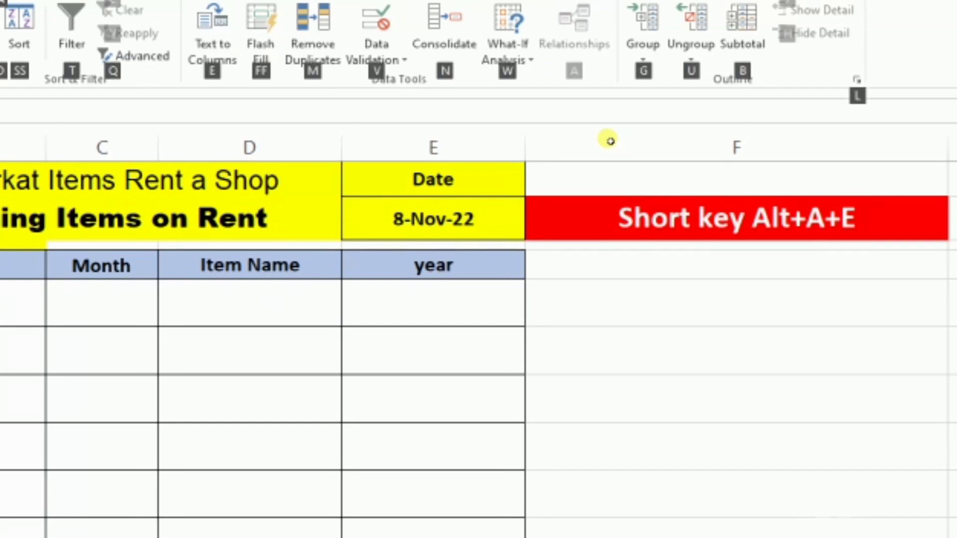
key("e")
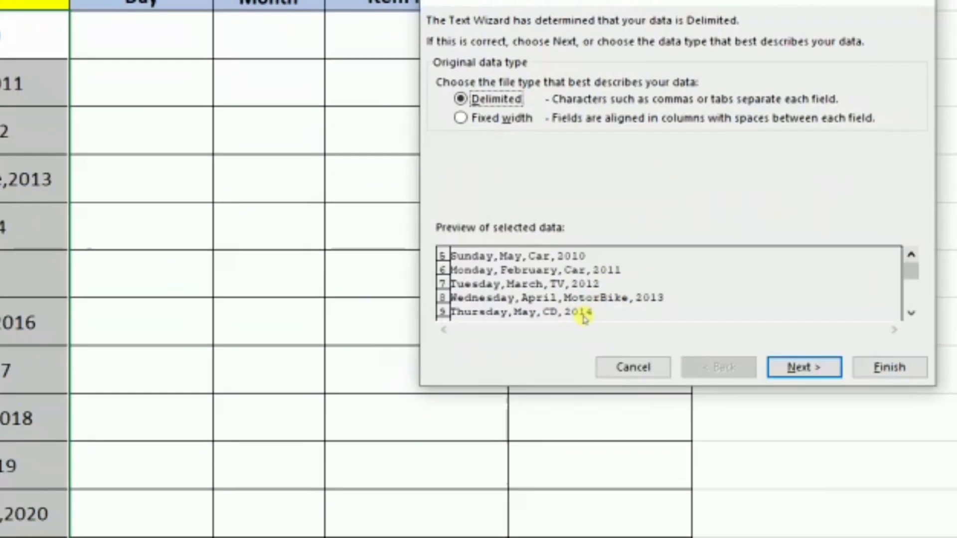
Step: Split the entries as Delimited data into columns starting at B5, replacing existing cells
key("Return")
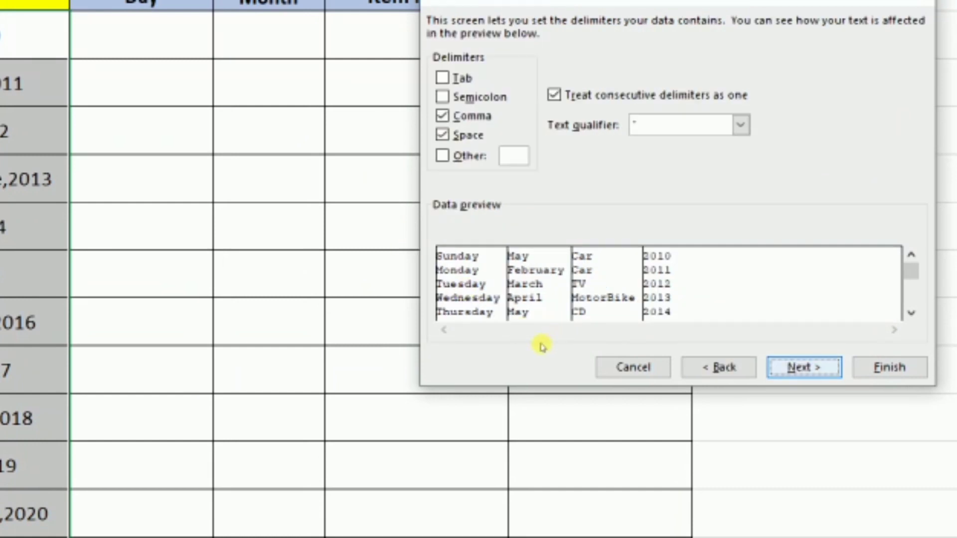
key("Return")
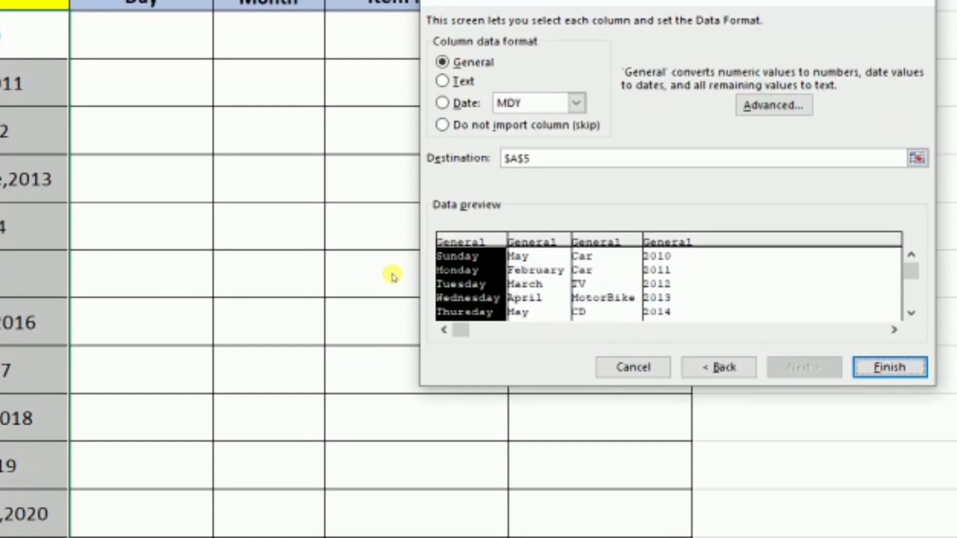
key("alt+e")
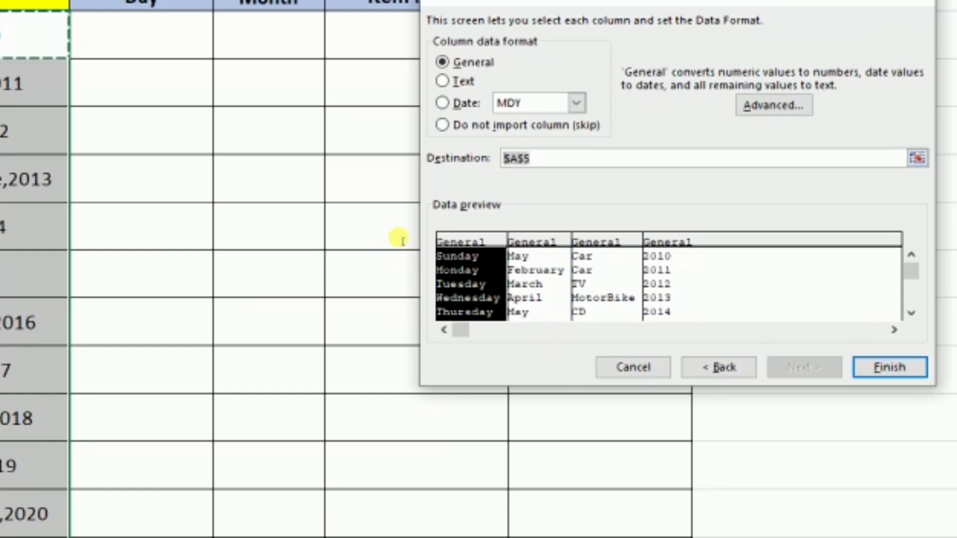
key("BackSpace")
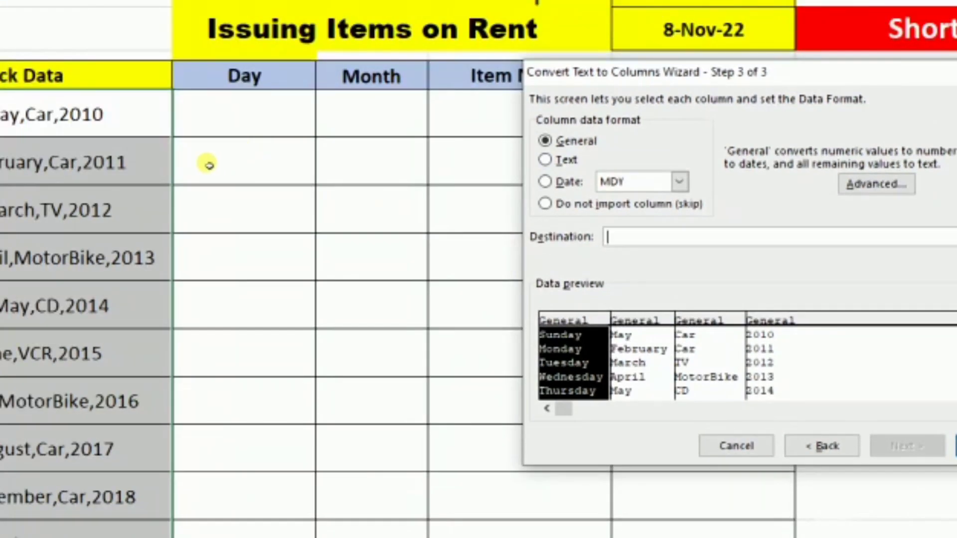
left_click(203, 177)
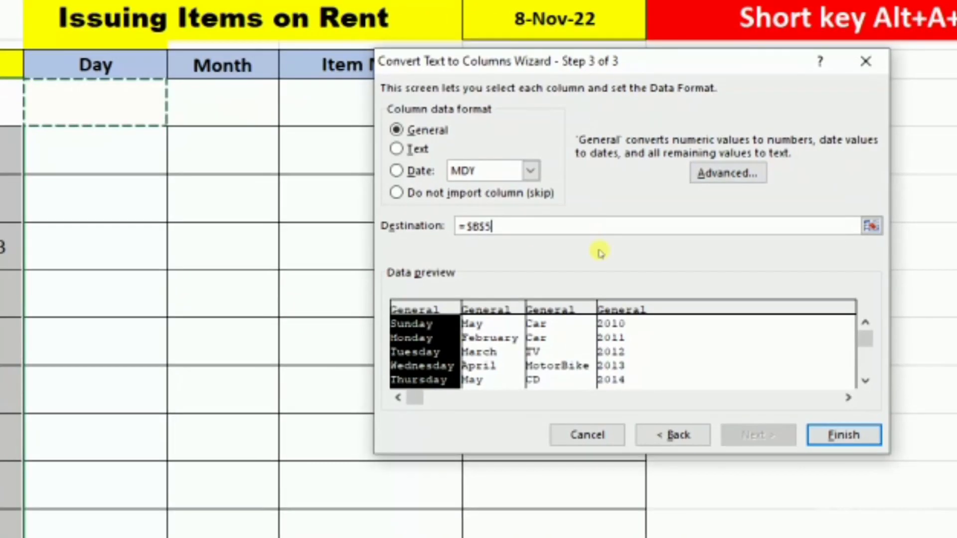
key("Return")
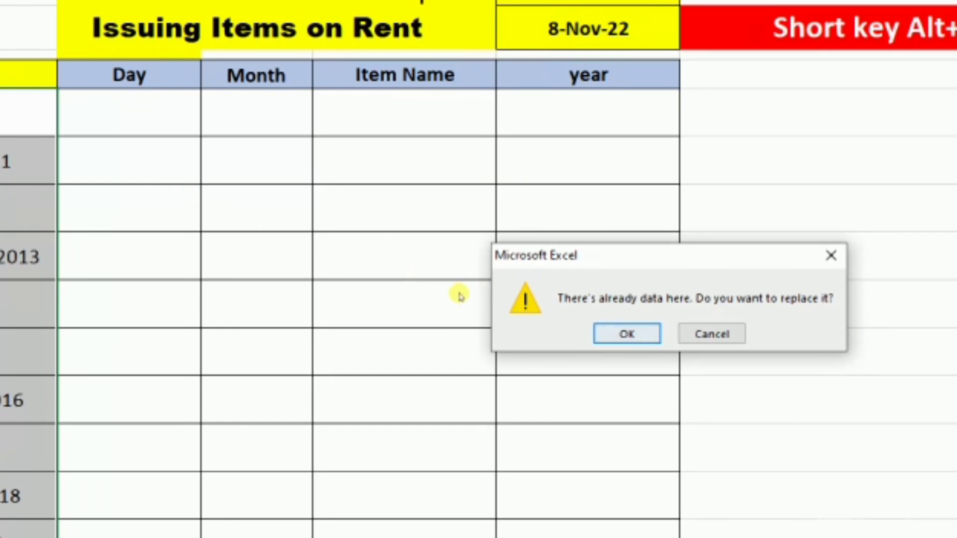
key("Return")
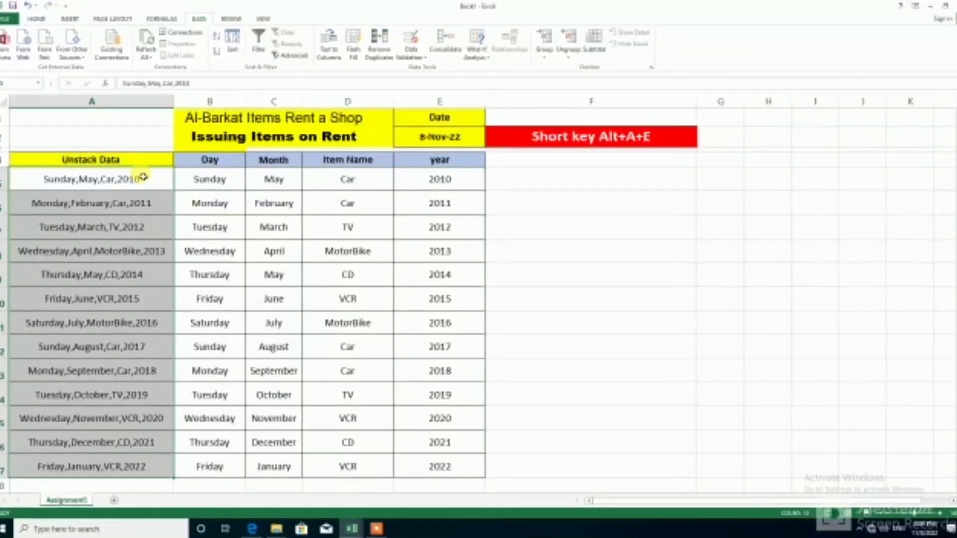
Step: Enter SUNDAY in uppercase as the first Day value
left_click(118, 181)
mouse_move(118, 181)
left_mouse_down()
mouse_move(368, 459)
mouse_move(412, 467)
left_mouse_up()
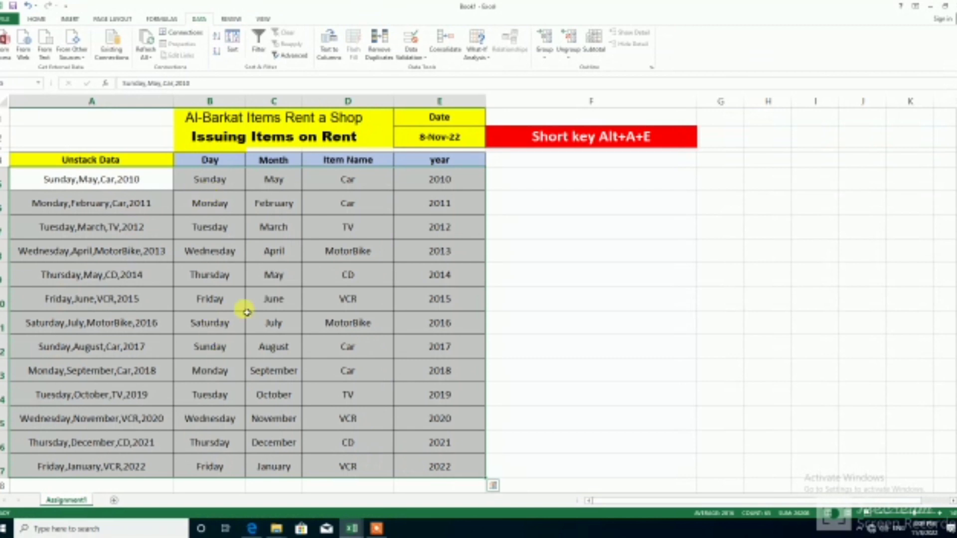
left_click(540, 132)
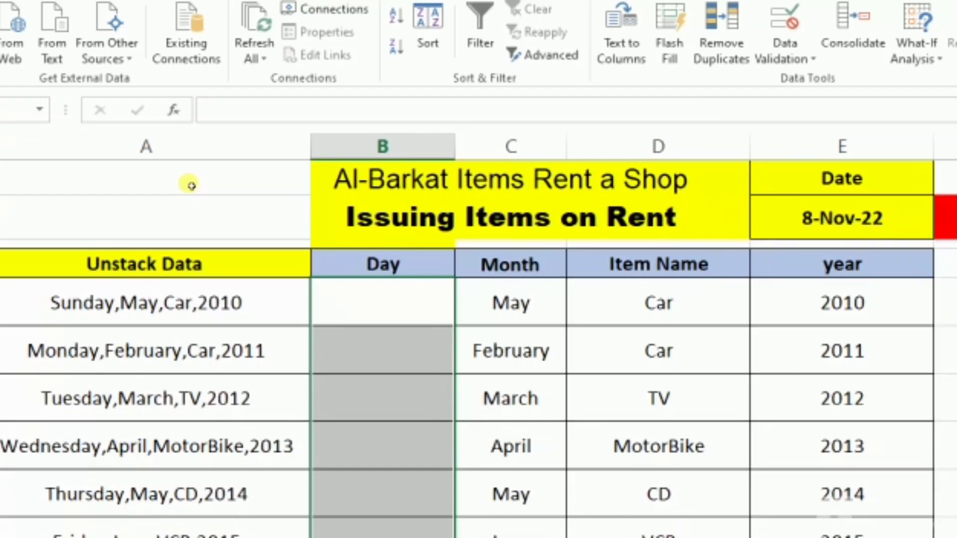
type("SUND")
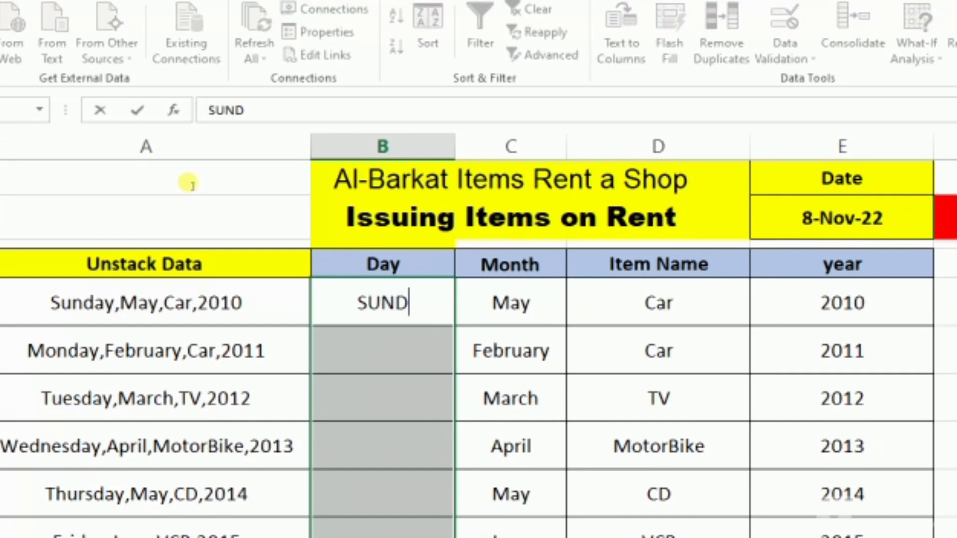
type("AY")
key("ctrl+e")
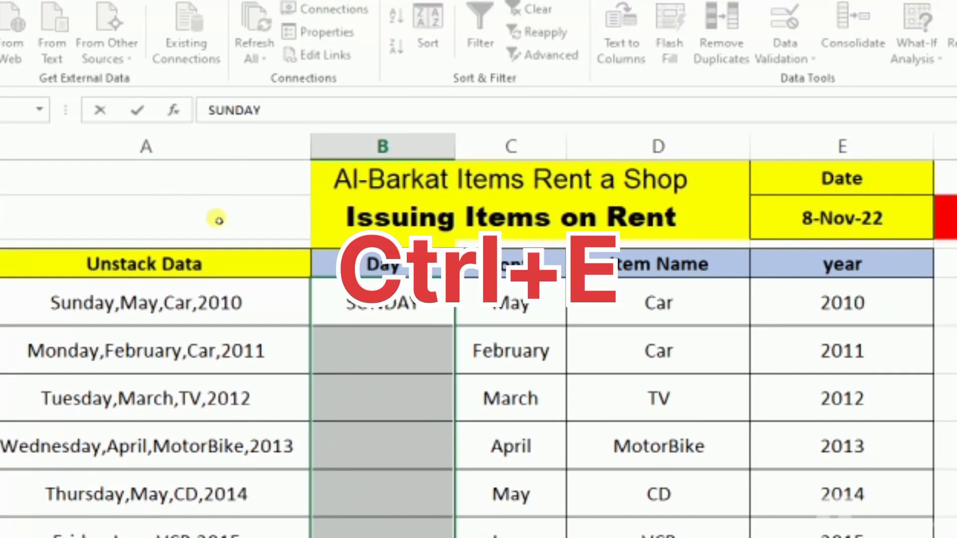
key("Return")
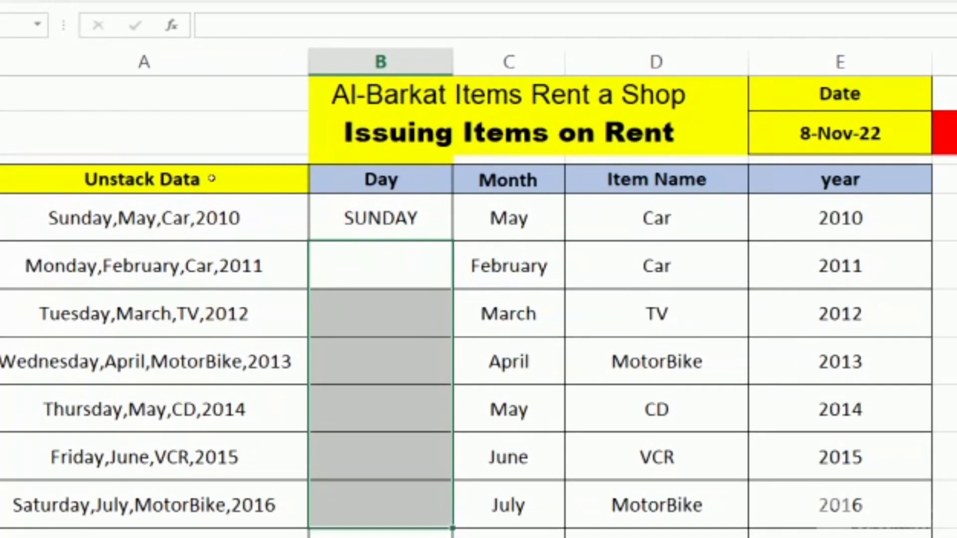
Step: Flash Fill B5:B17 with uppercase day names and select the Month cells
mouse_move(195, 180)
left_mouse_down()
mouse_move(200, 387)
mouse_move(204, 365)
left_mouse_up()
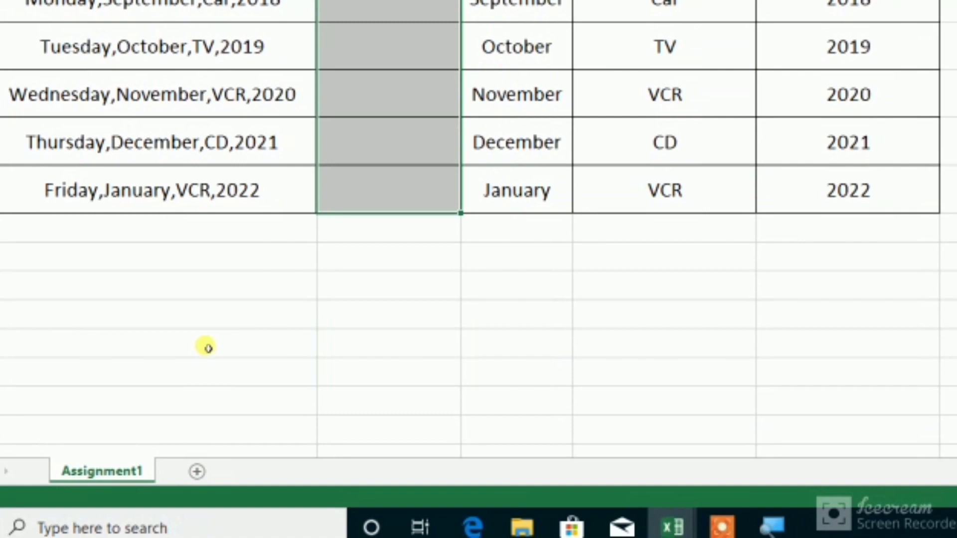
key("ctrl+e")
scroll(207, 348, "up", 3)
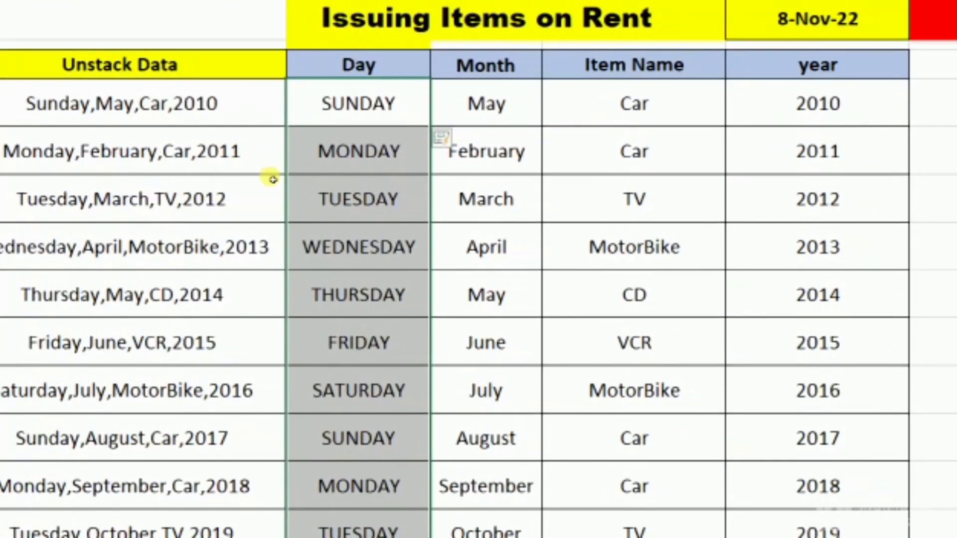
left_click_drag(271, 190, 264, 469)
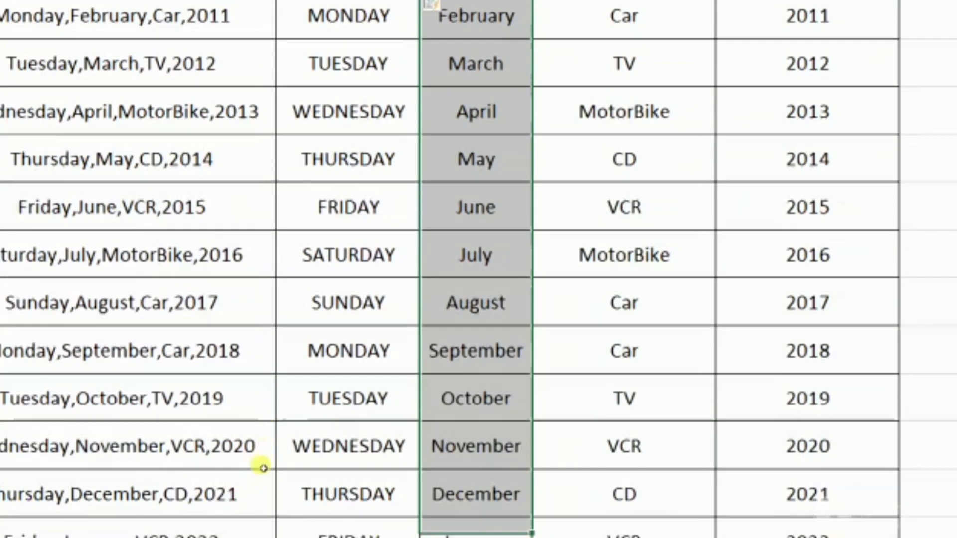
Step: Clear the Month column, enter MAY in C5 and Flash Fill the rest in uppercase
key("Delete")
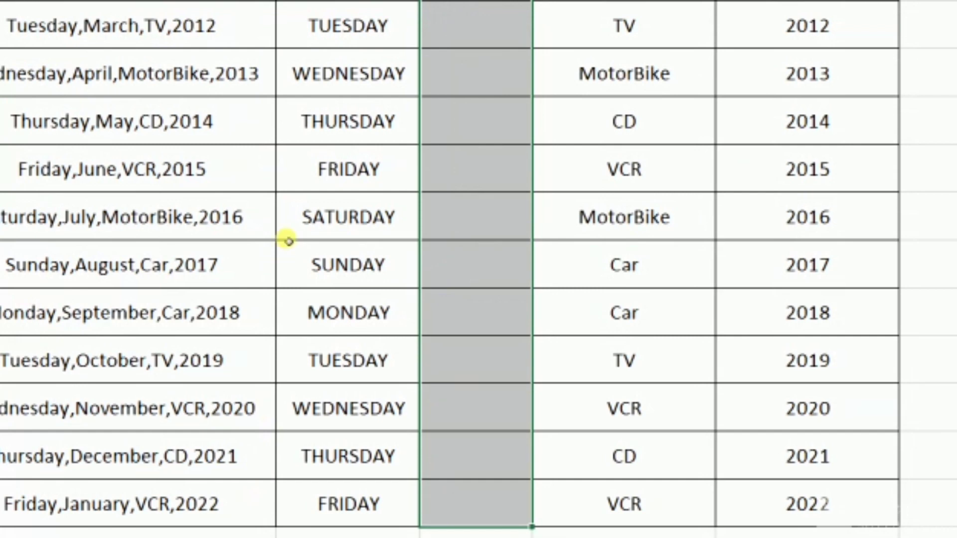
key("F2")
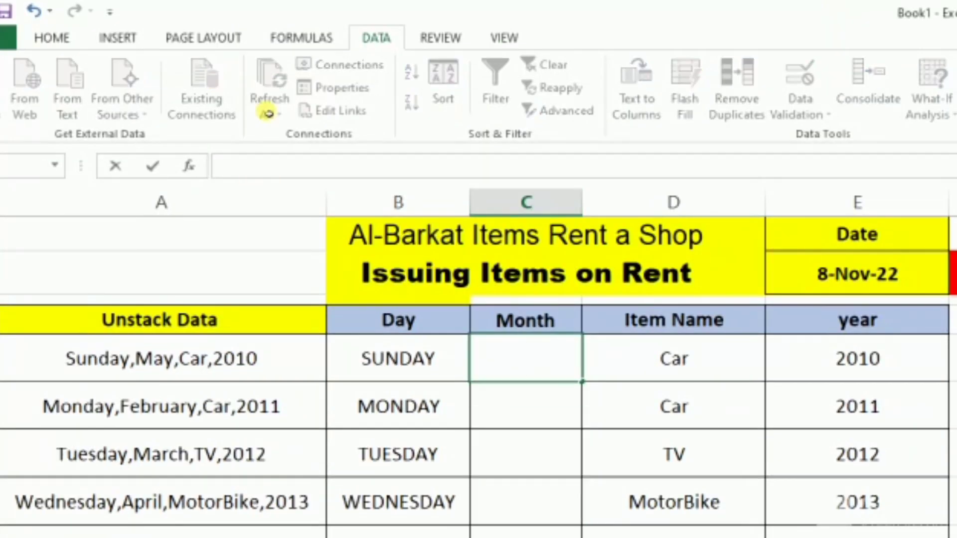
type("MAY")
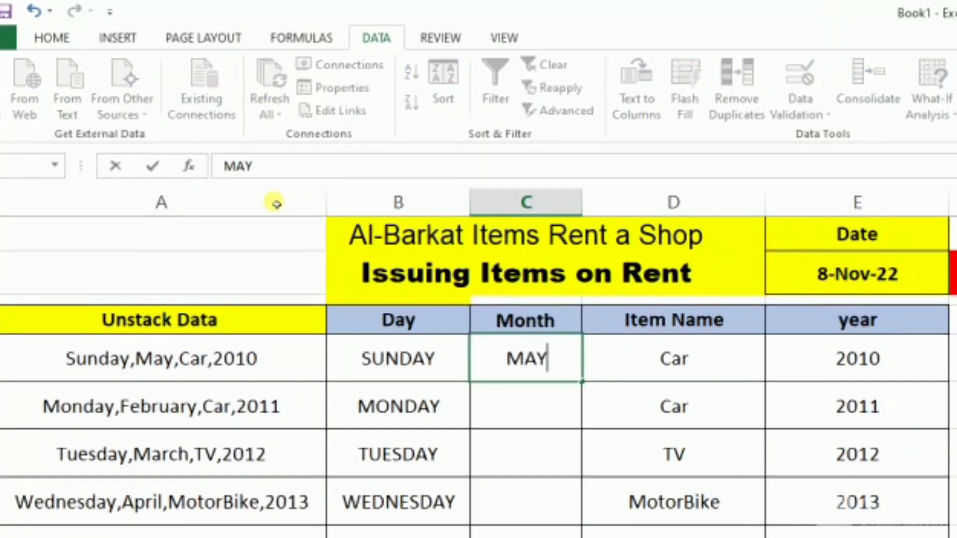
key("Return")
left_click_drag(526, 407, 528, 434)
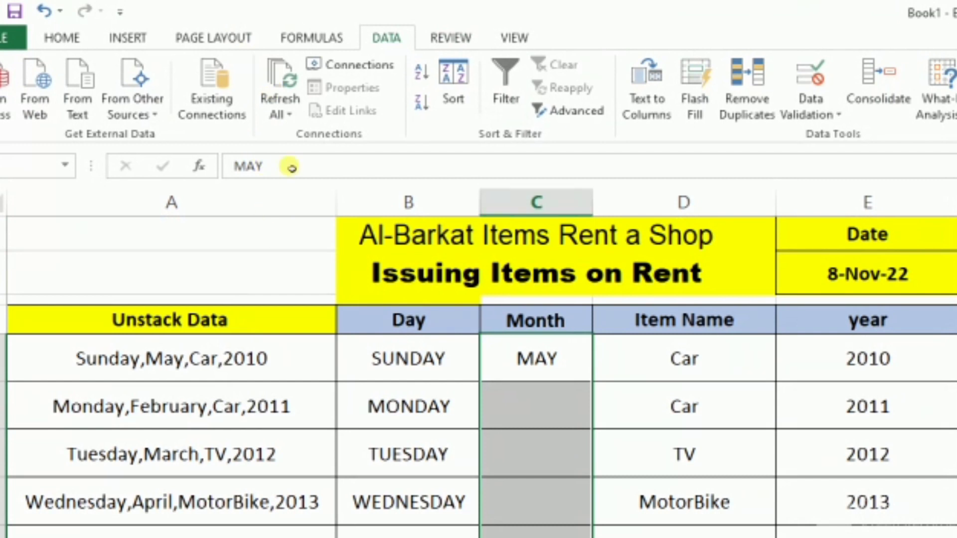
key("ctrl+e")
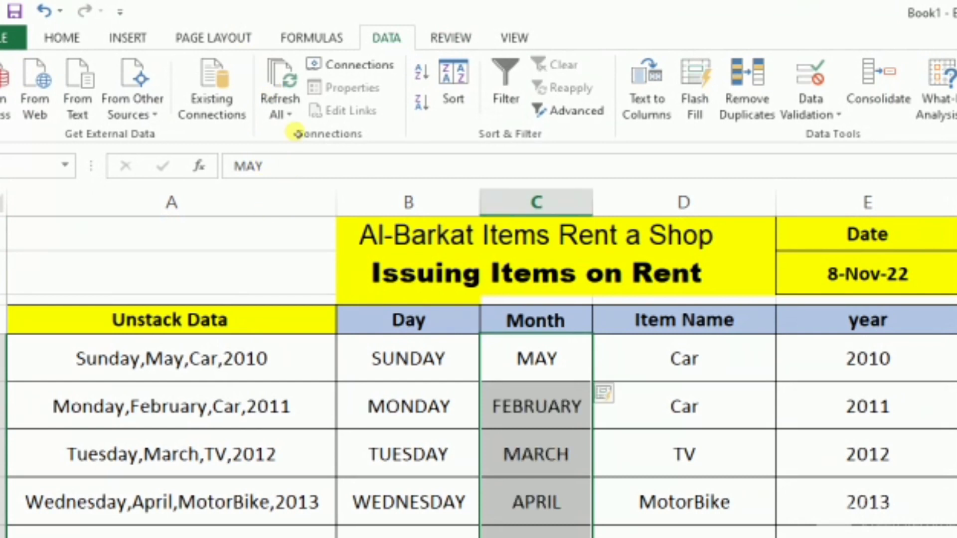